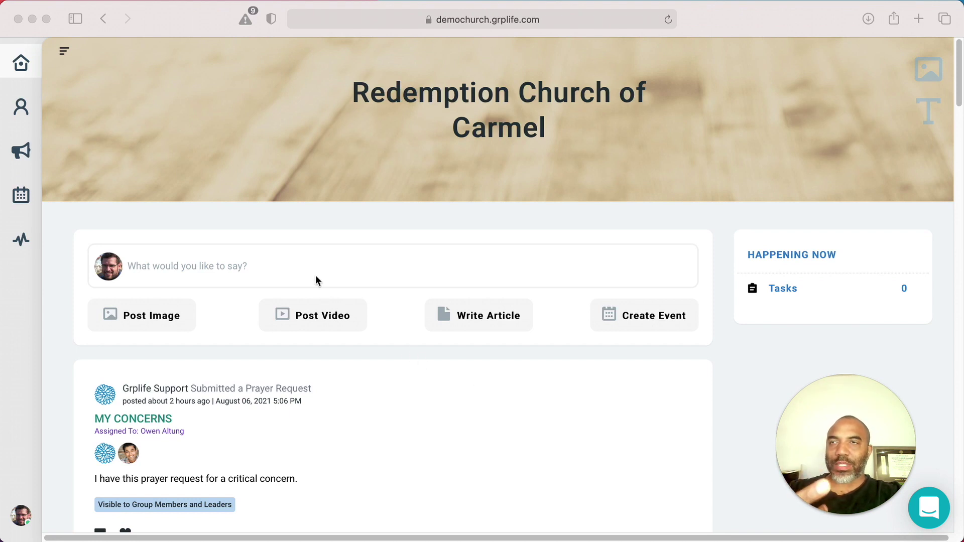
Start a new post on the church home feed and make it a Prayer post
click(218, 272)
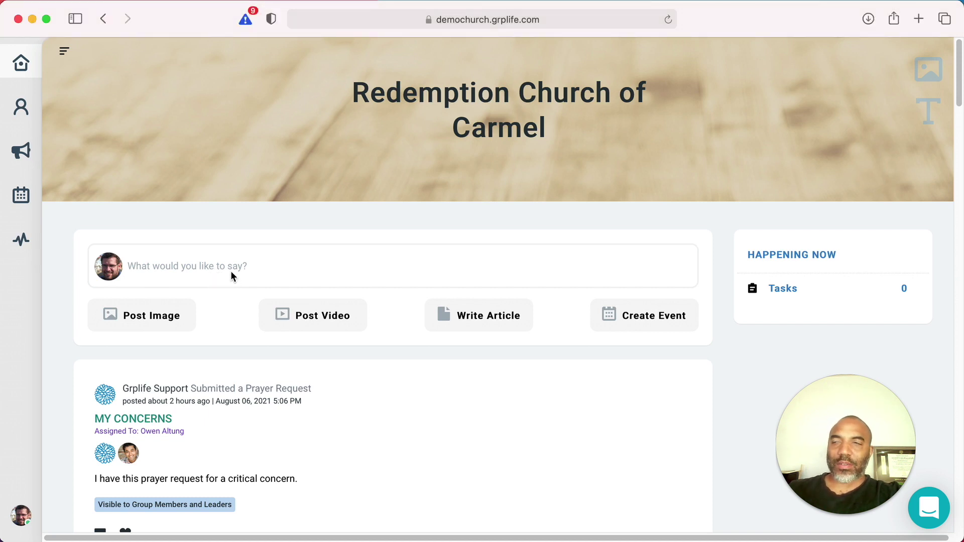
click(212, 266)
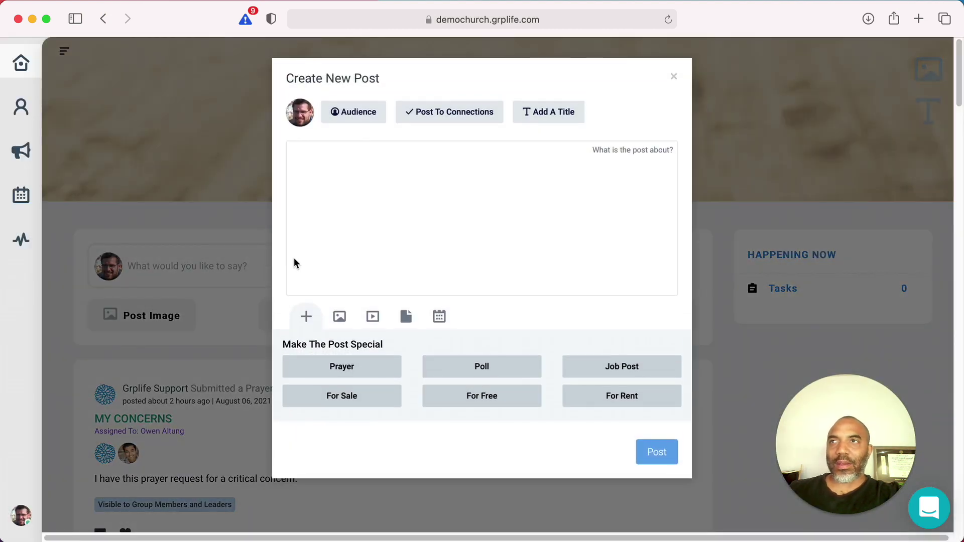
click(379, 263)
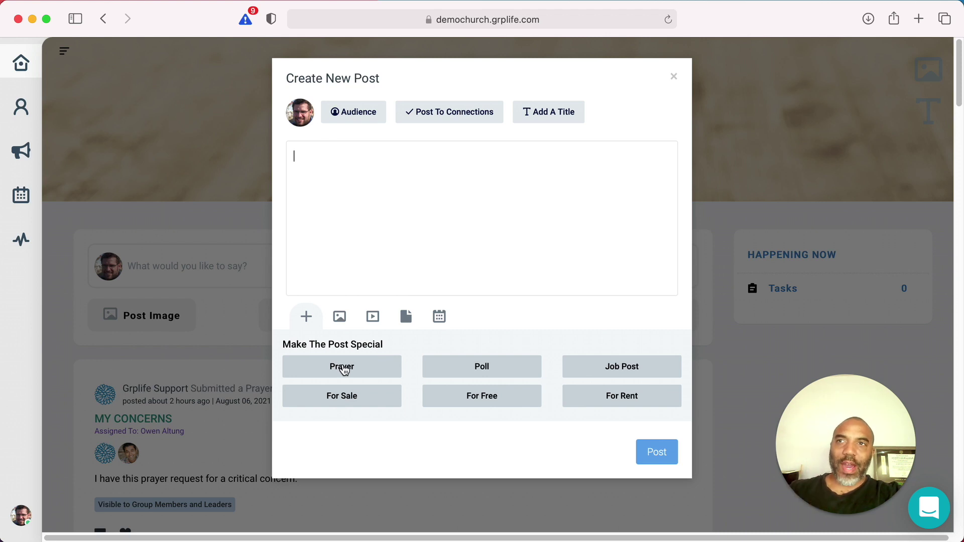
click(343, 369)
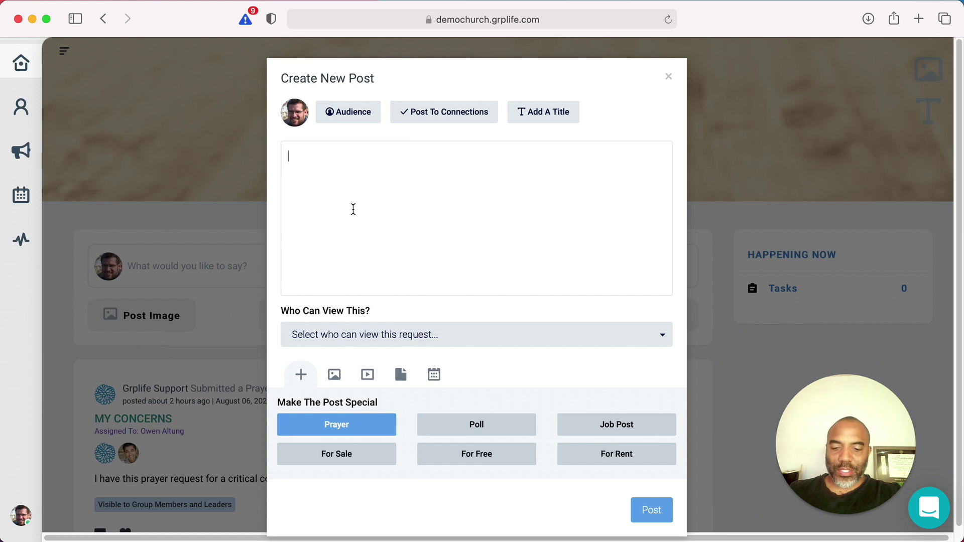
Write "Please pray for this need that I'm posting." as the body of the prayer post
text(PLease)
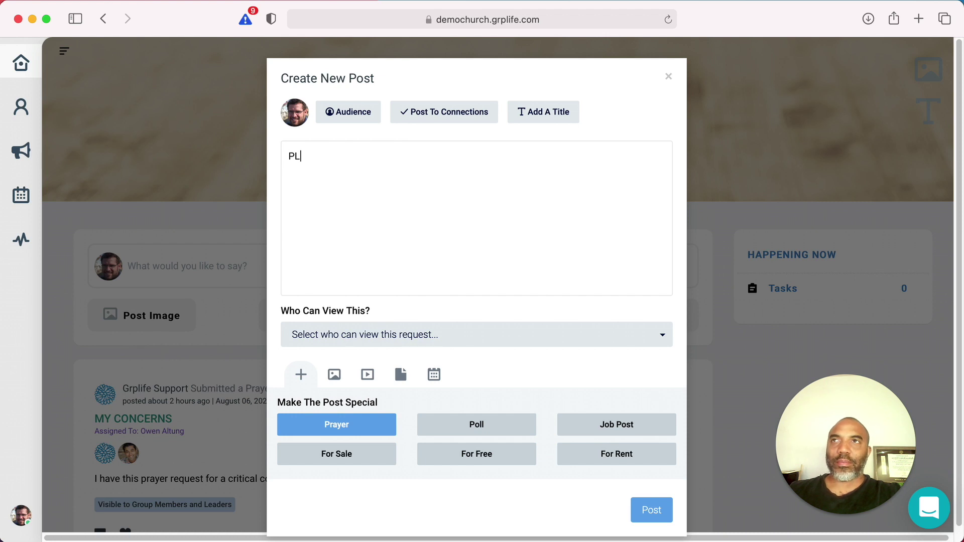
key(BackSpace)
key(BackSpace)
key(BackSpace)
key(BackSpace)
key(BackSpace)
text(lease pray for this ne)
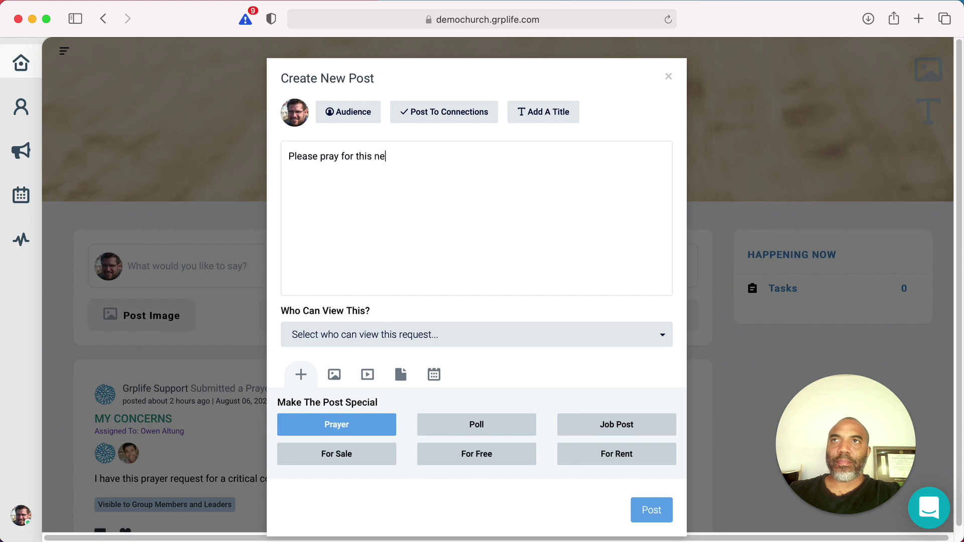
text(ed that I'm posting.)
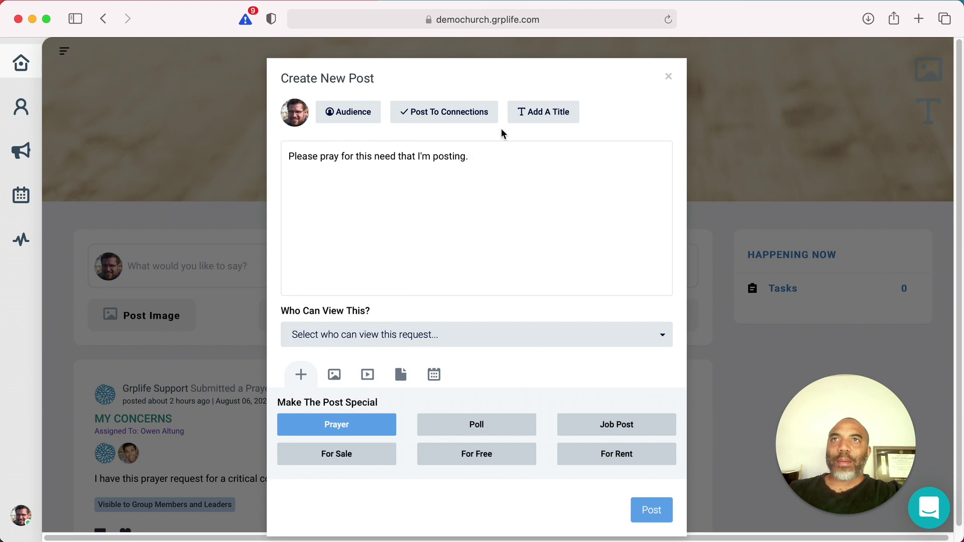
Add a title to the prayer post and set it to "My Needs..."
click(522, 123)
click(392, 153)
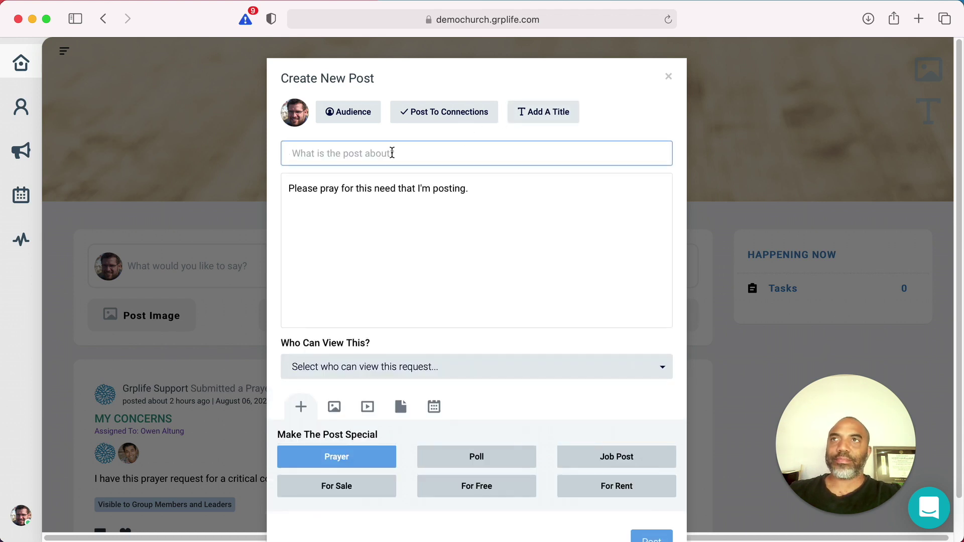
text(Please)
key(BackSpace)
key(BackSpace)
key(BackSpace)
key(BackSpace)
key(BackSpace)
key(BackSpace)
text(My Nee)
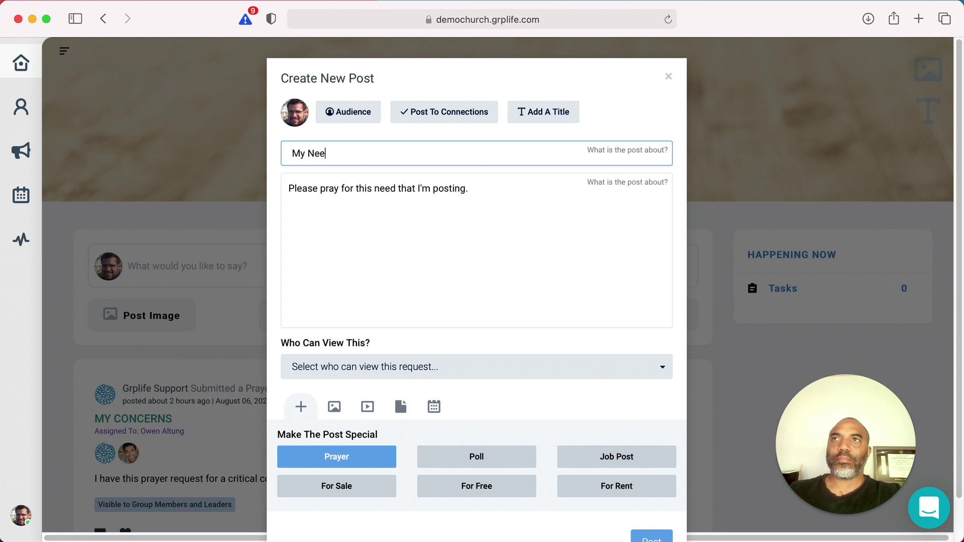
text(ds...)
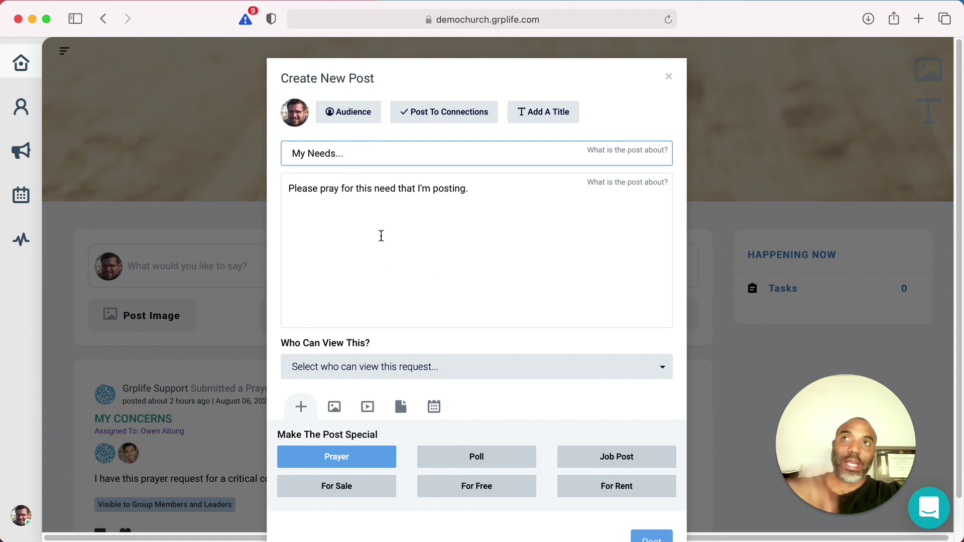
Set the prayer post's audience to the Entire Church group and apply the selection
click(345, 121)
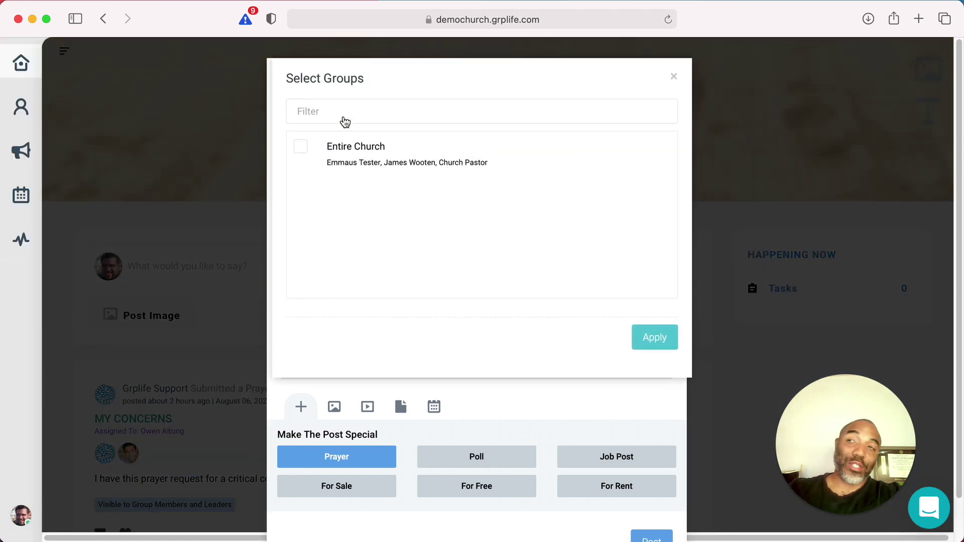
click(302, 146)
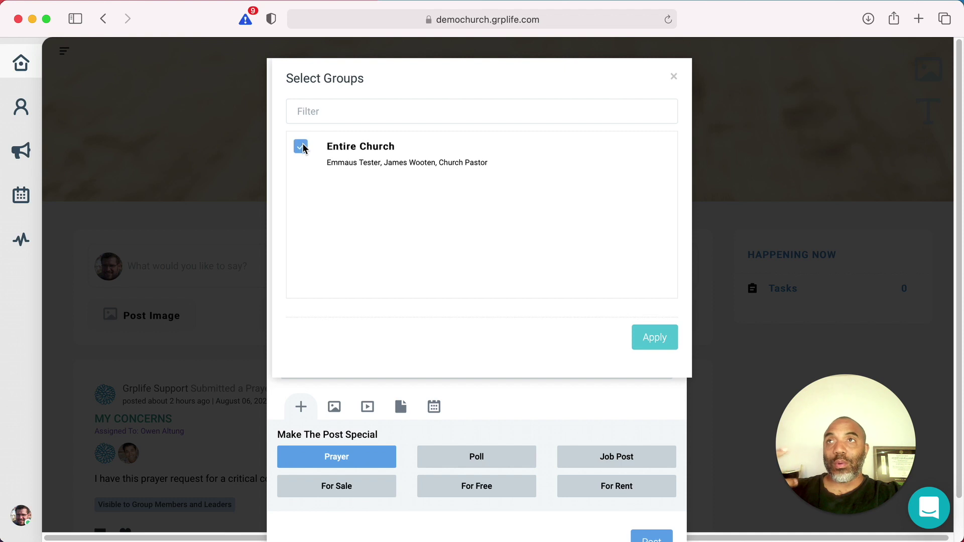
click(641, 340)
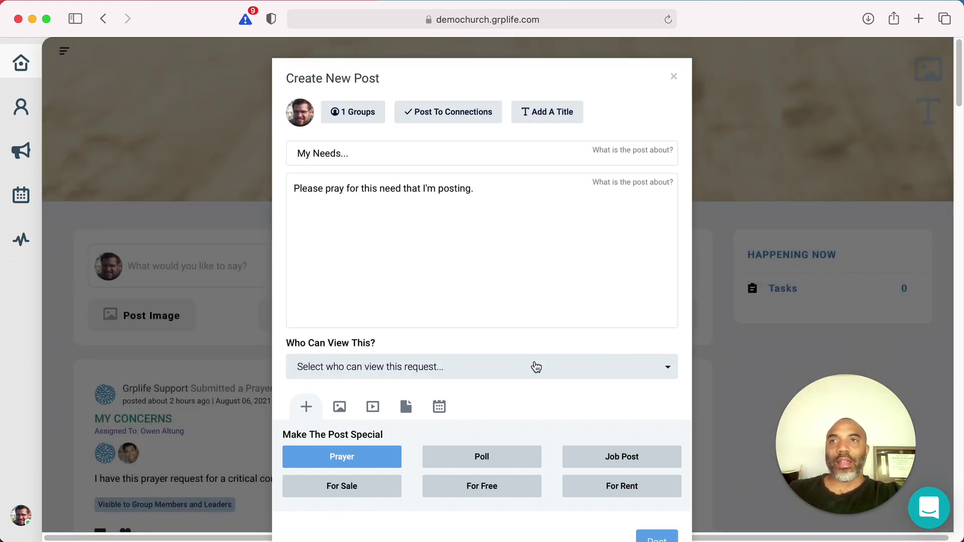
Make the prayer request Visible to Group Members and Leaders and publish the post
click(526, 371)
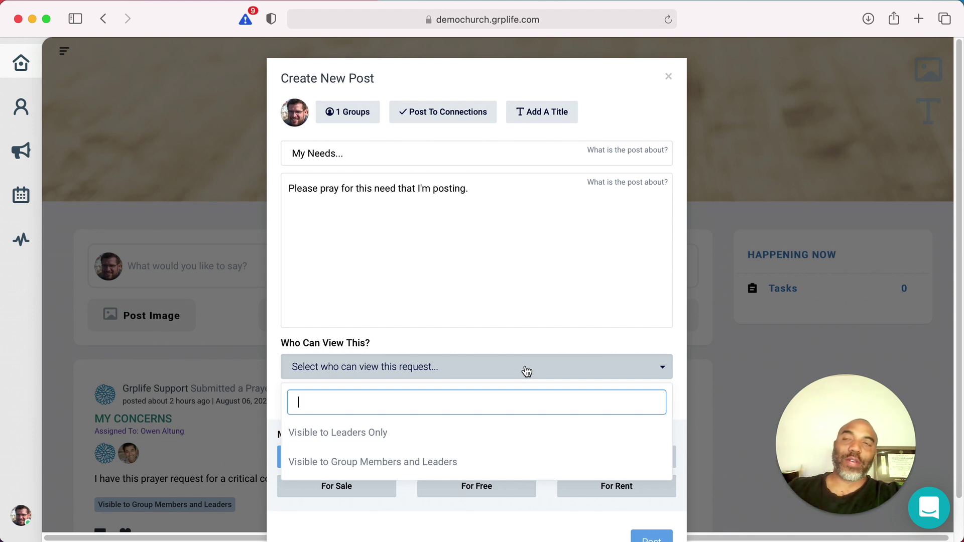
click(398, 458)
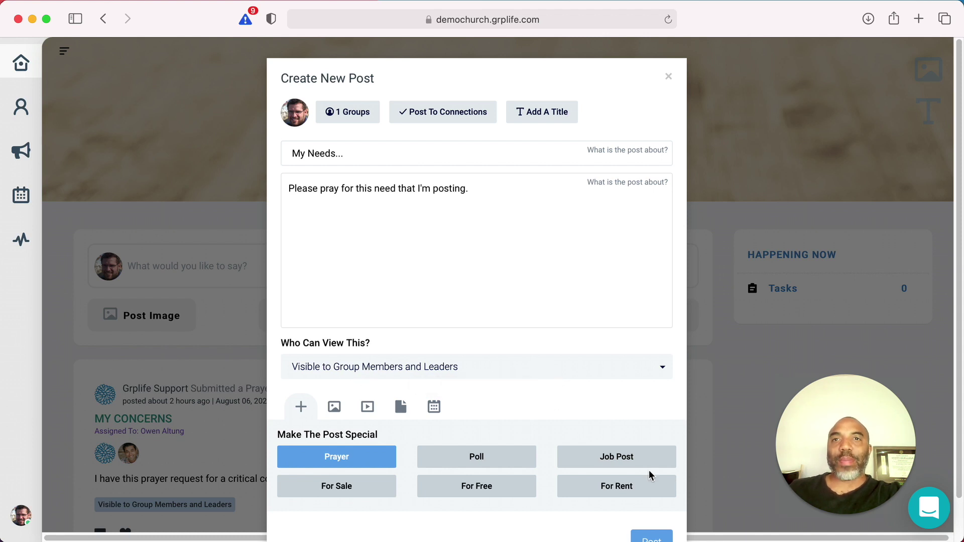
click(646, 536)
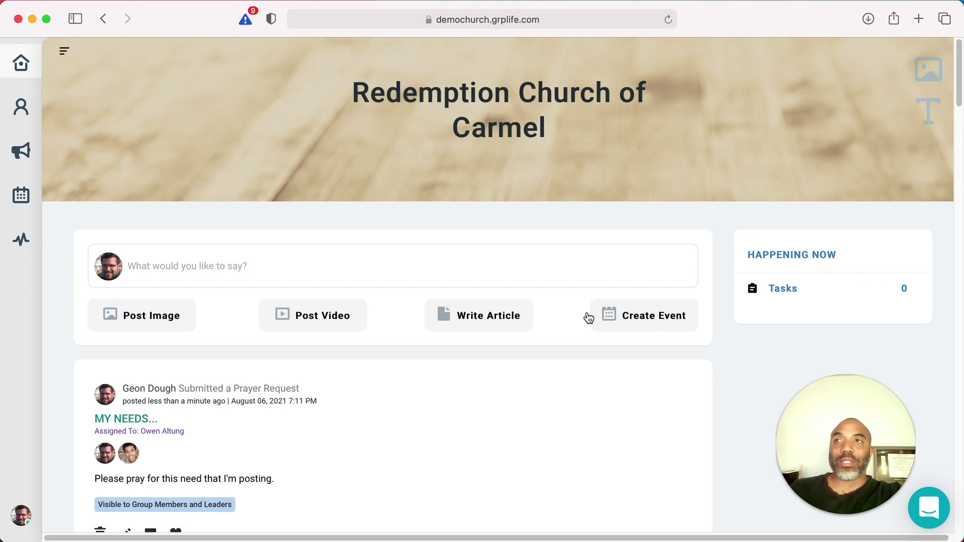
Switch to Opera, where another member is signed in, and reload the feed to check for the new prayer request
key(super+Tab)
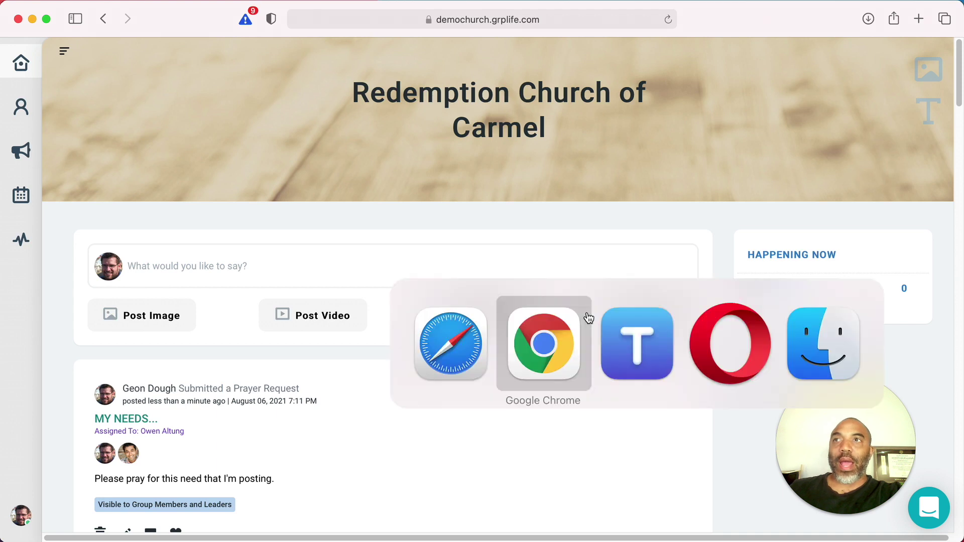
key(super+Tab)
key(super+Tab)
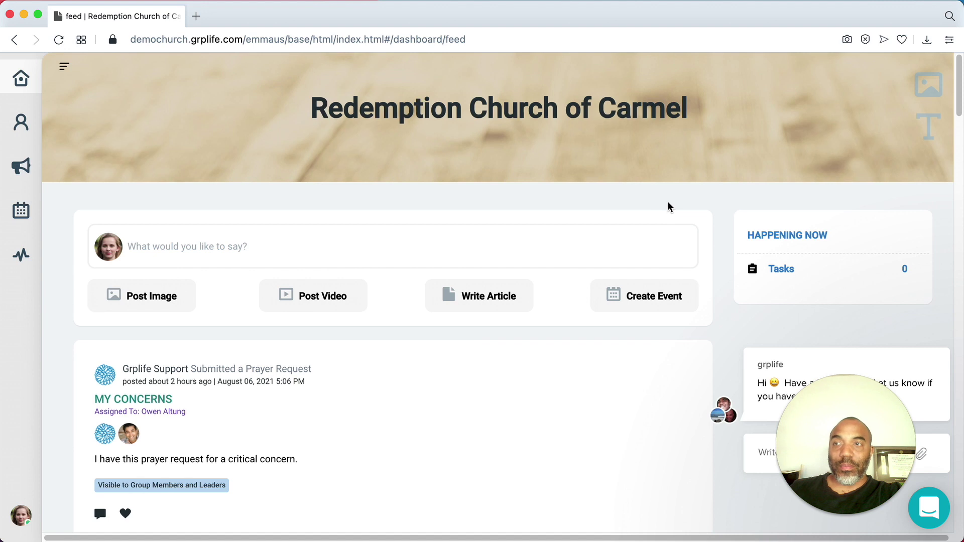
key(super+r)
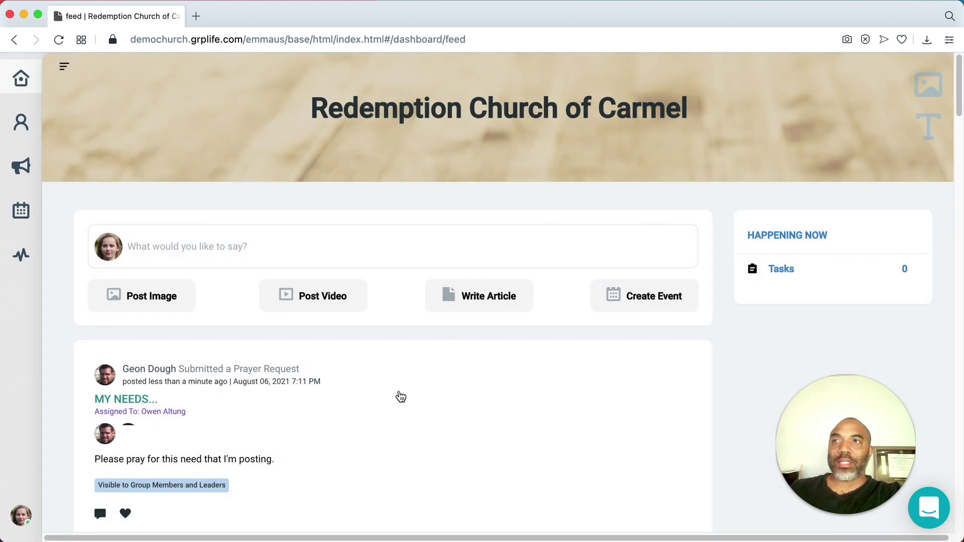
scroll(307, 400, down, 1)
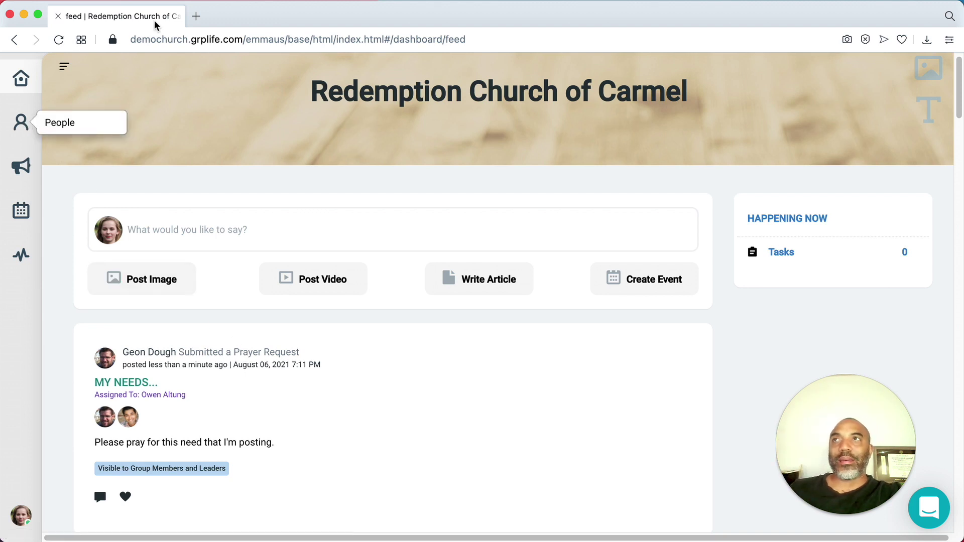
Switch back to Safari and open the Prayer Requests list, leaving the Home side menu collapsed
key(super+Tab)
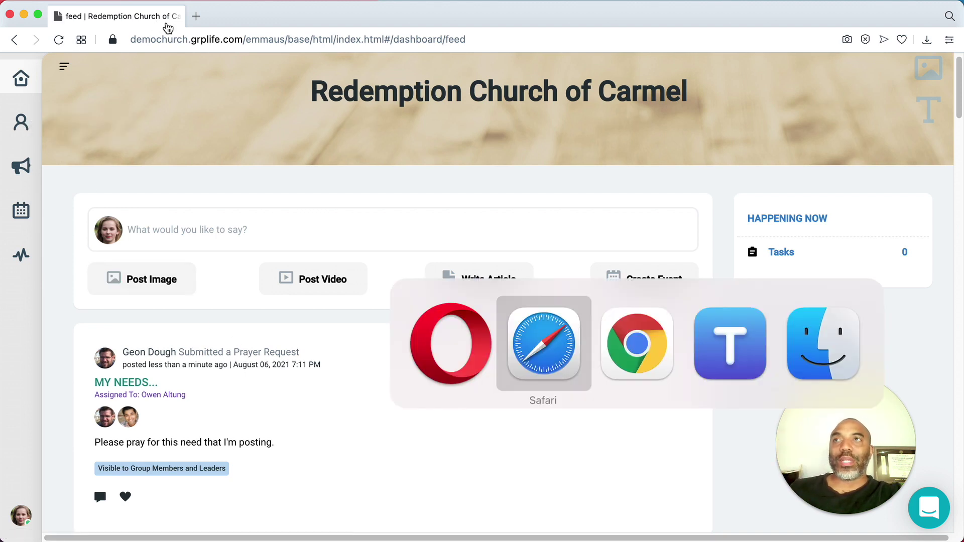
key(super+Tab)
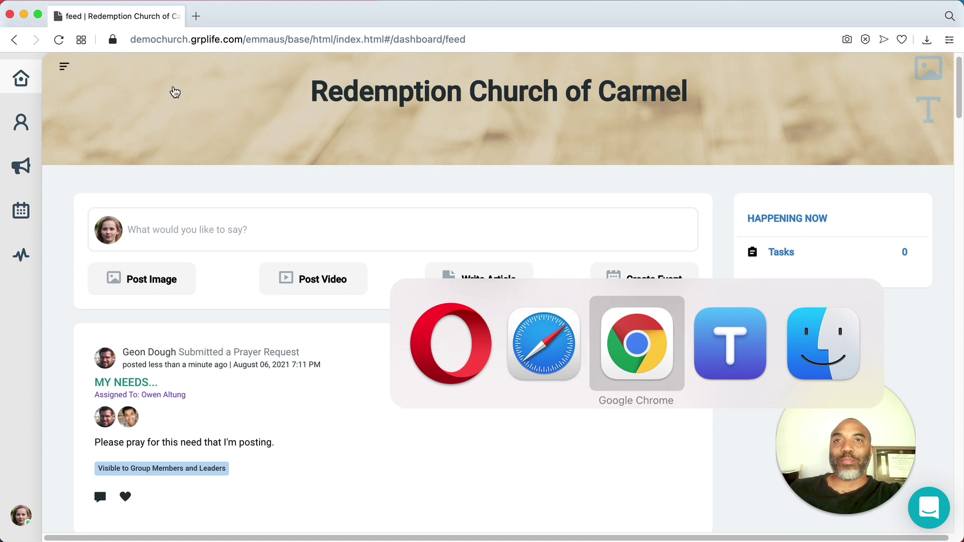
click(539, 329)
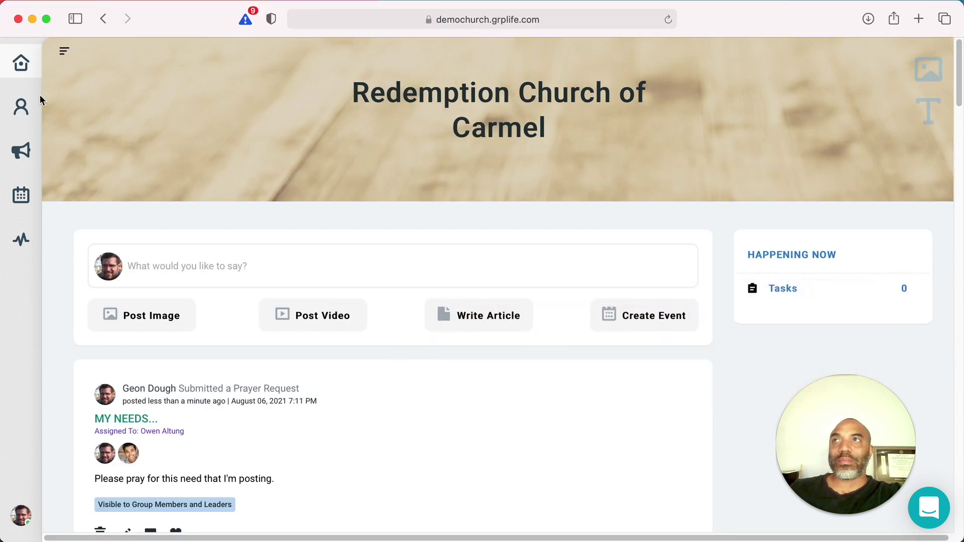
click(61, 53)
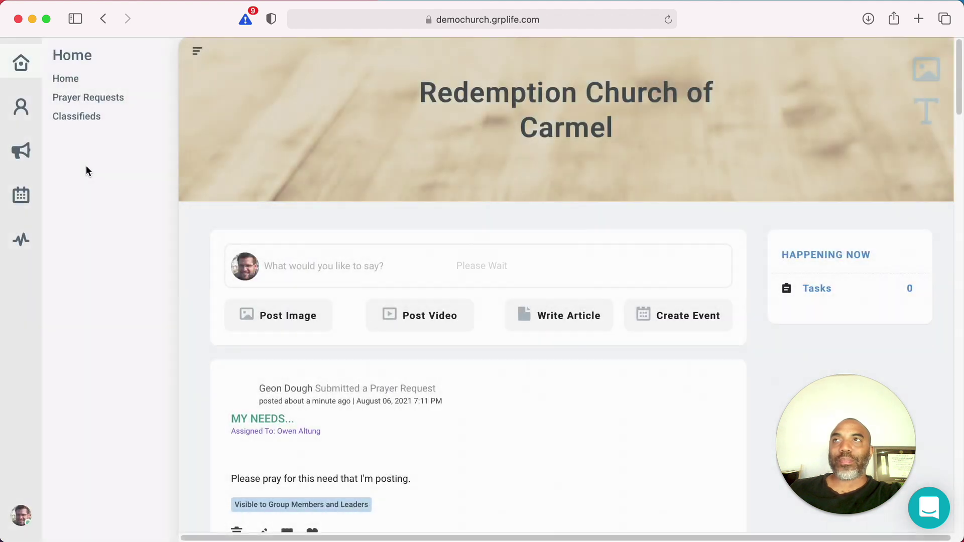
click(74, 100)
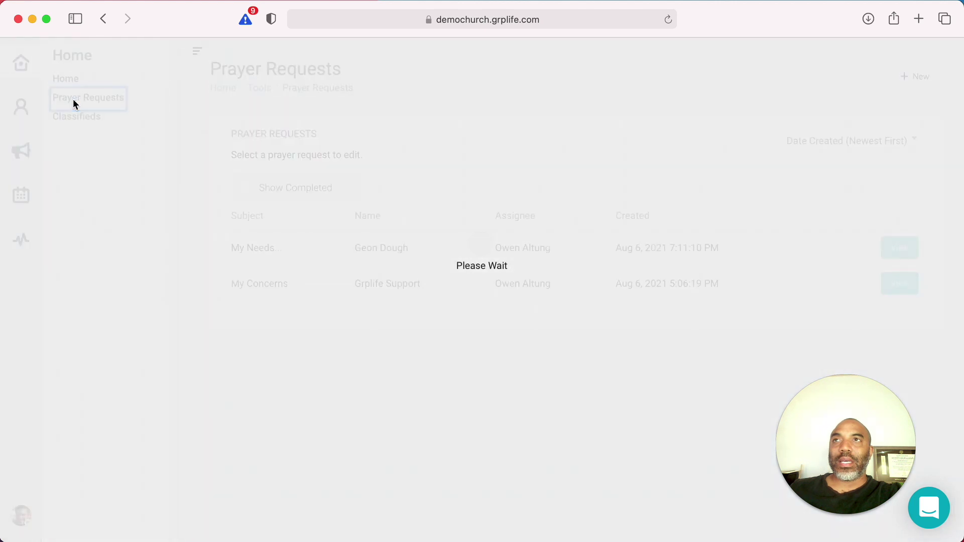
click(197, 51)
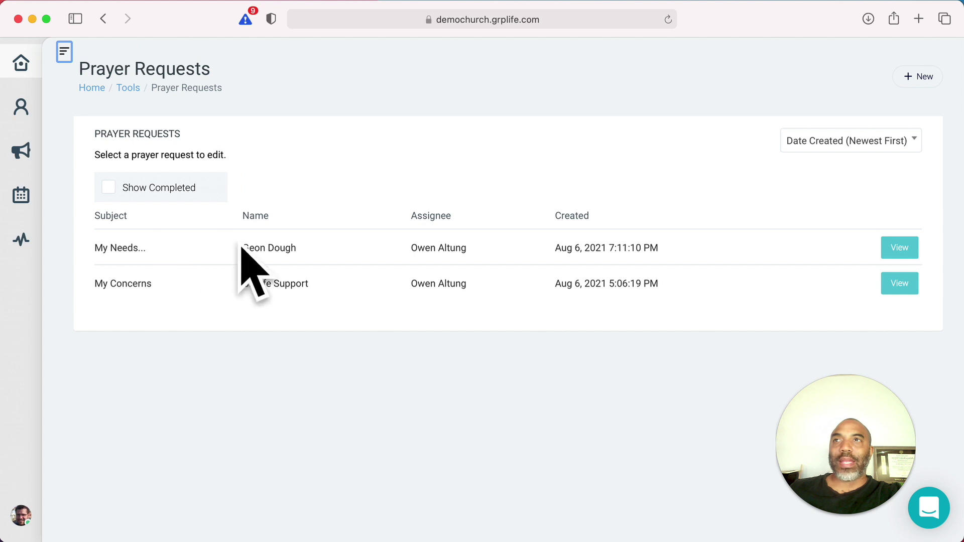
Change the "My Needs..." prayer request's group visibility to Visible to Leaders Only and save it
click(897, 254)
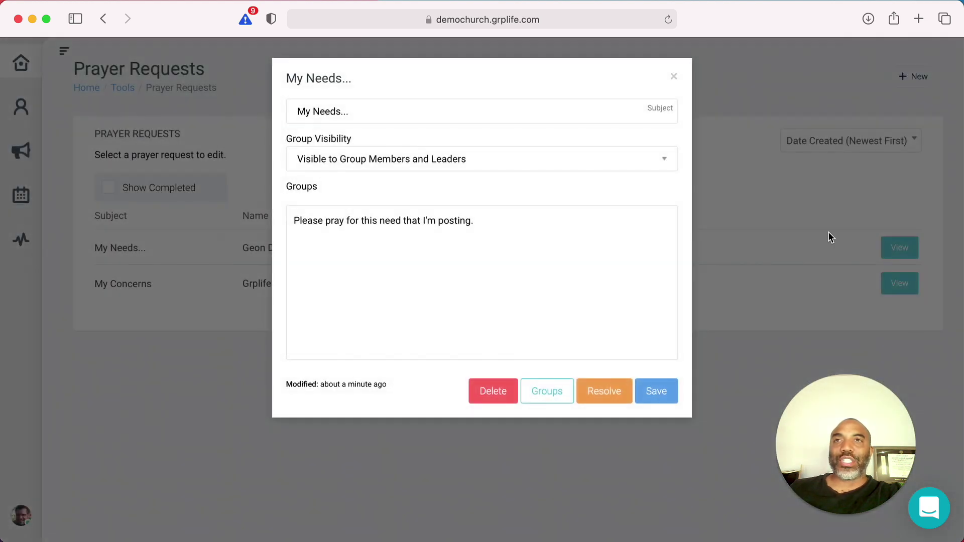
click(576, 161)
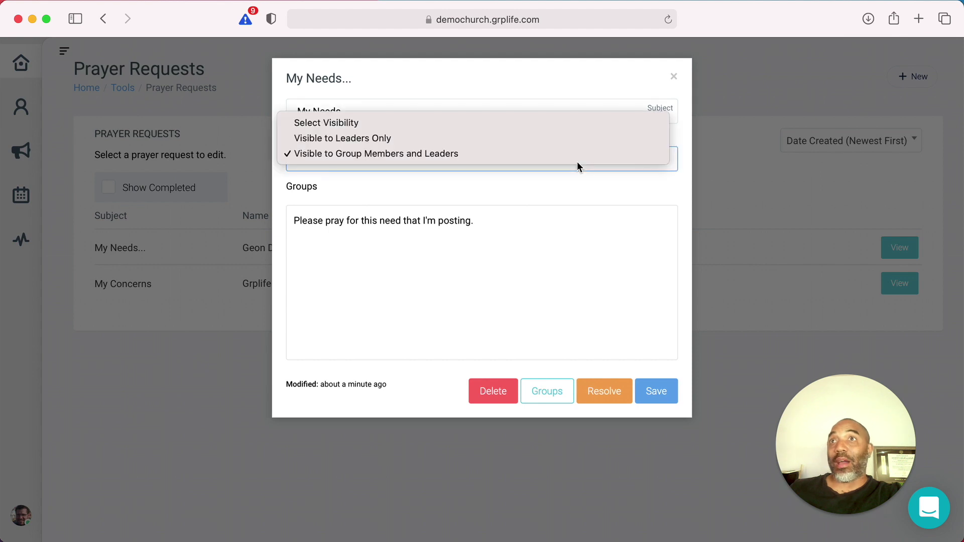
click(523, 145)
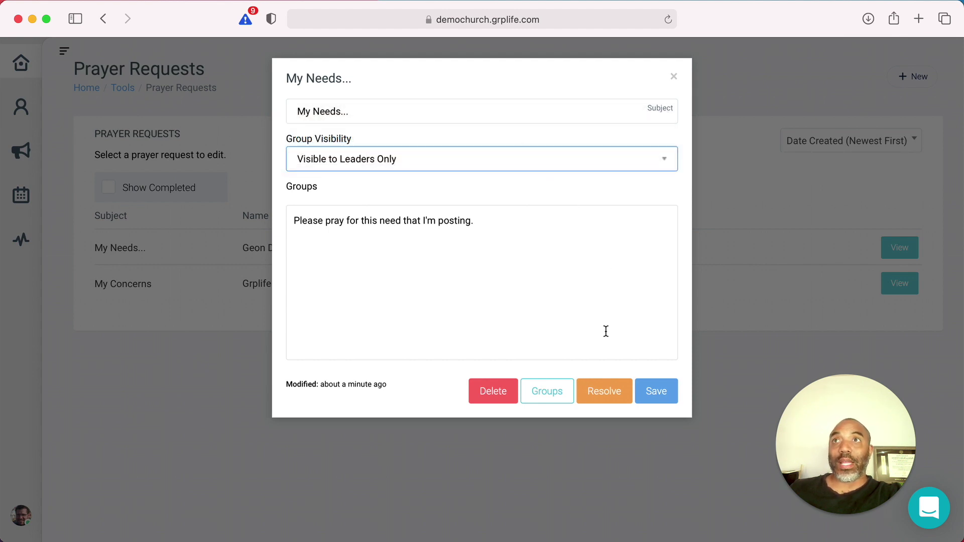
click(672, 394)
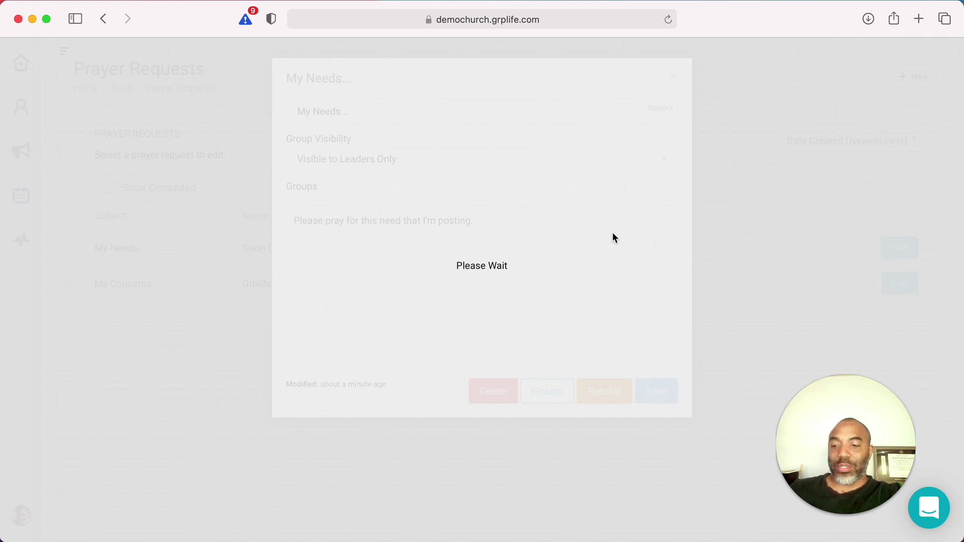
Switch to Opera and reload the other member's feed to check whether the "My Needs..." request is still shown
key(super+Tab)
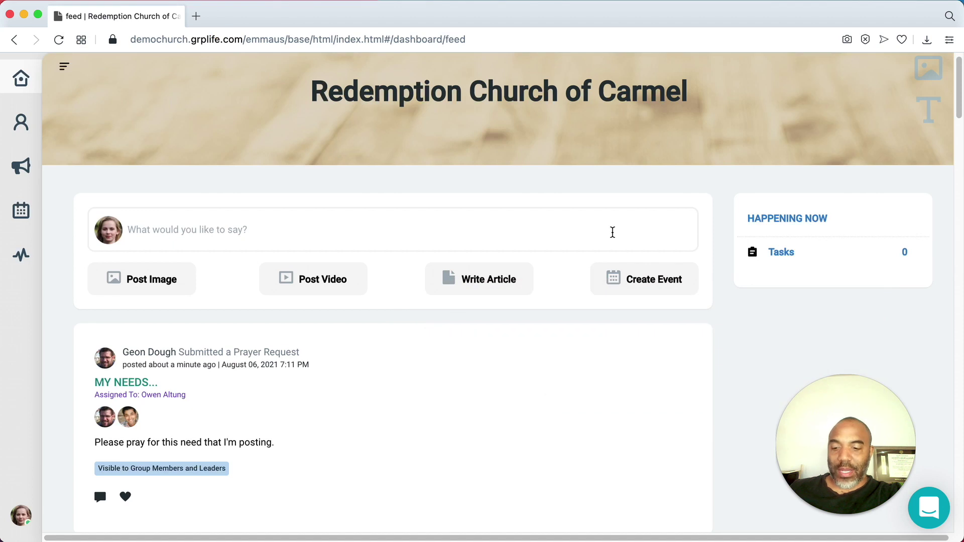
key(super+r)
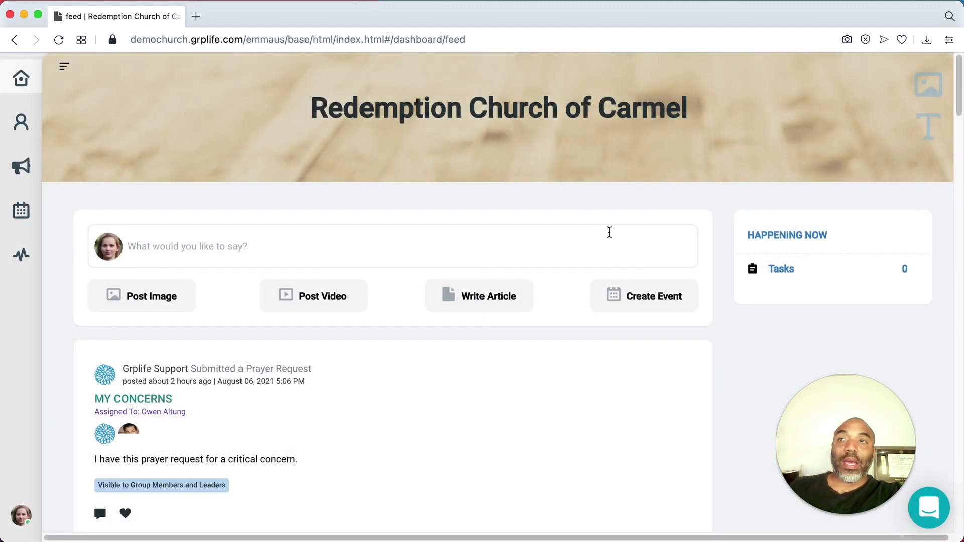
scroll(609, 232, down, 1)
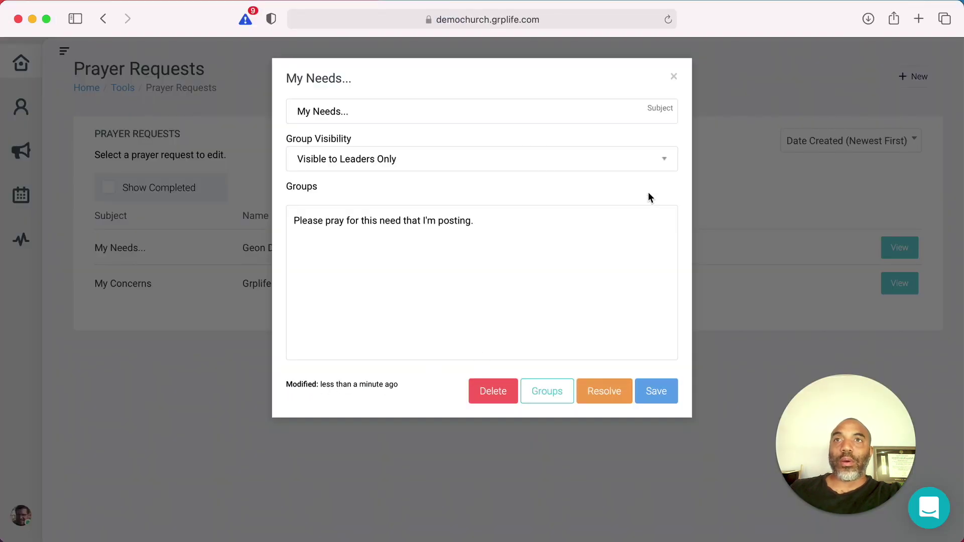
Close the open request and start a new prayer request with subject "Subject of Prayer" and group visibility Visible to Leaders Only
click(674, 79)
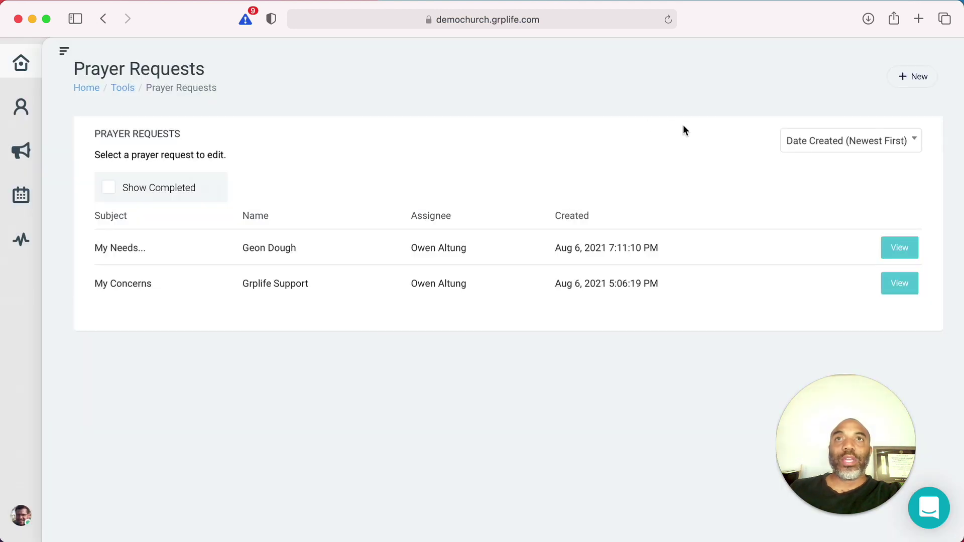
click(915, 80)
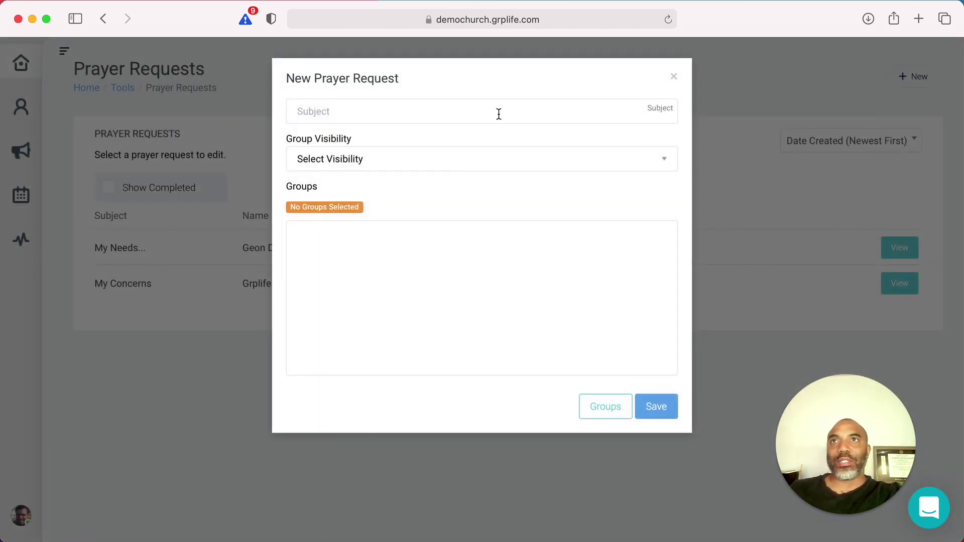
click(498, 108)
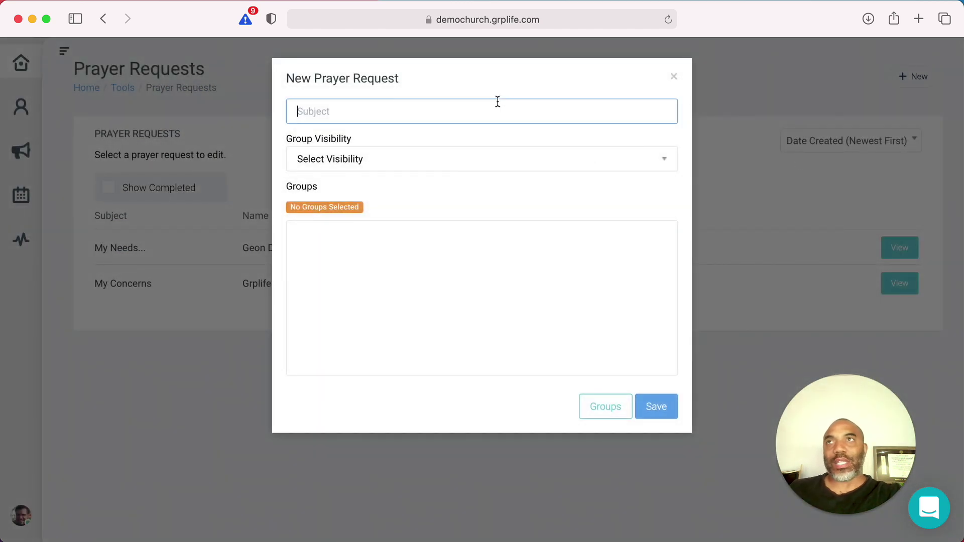
text(Subject of)
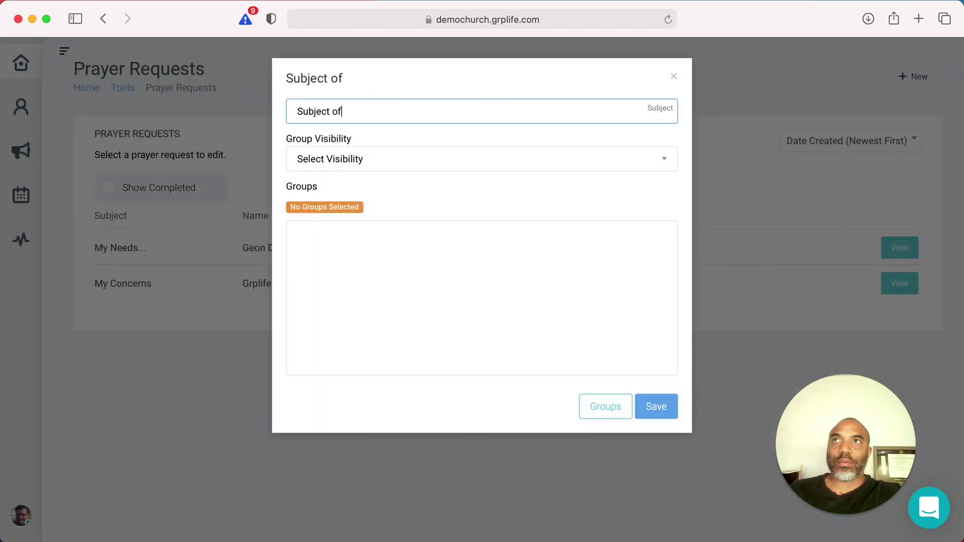
text( Prayer)
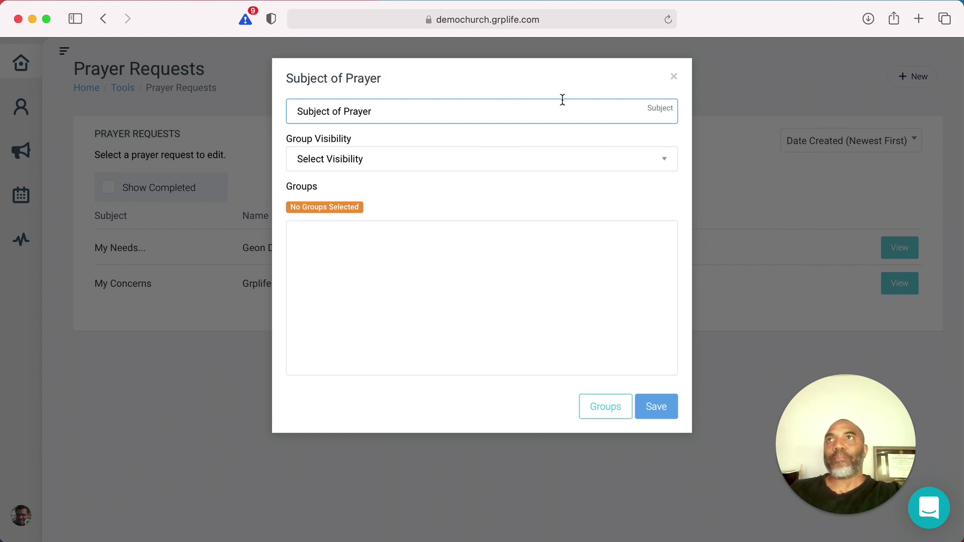
click(466, 165)
click(411, 173)
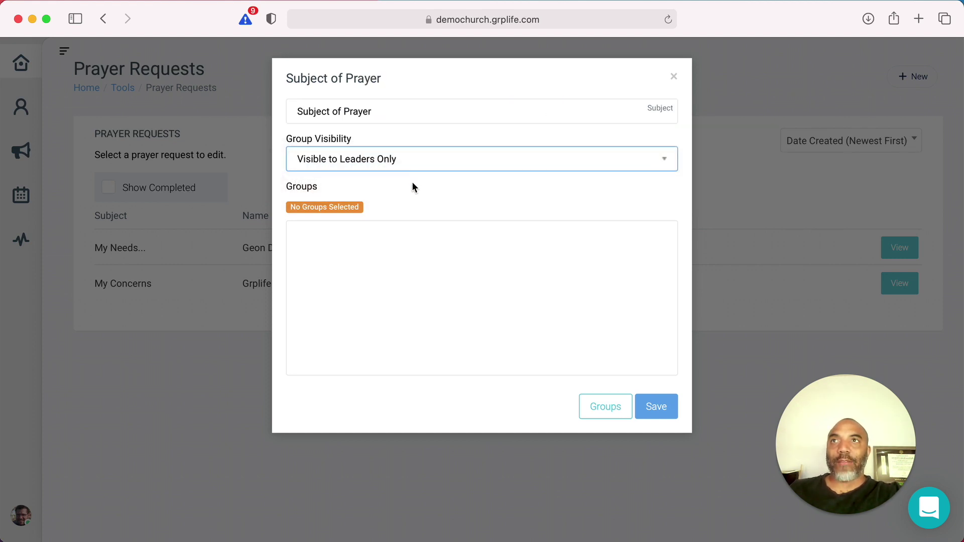
Enter "This is the leader only request." as the text of the new prayer request
click(412, 238)
text(This is the lead)
key(BackSpace)
text(eader only r)
key(BackSpace)
text(request.)
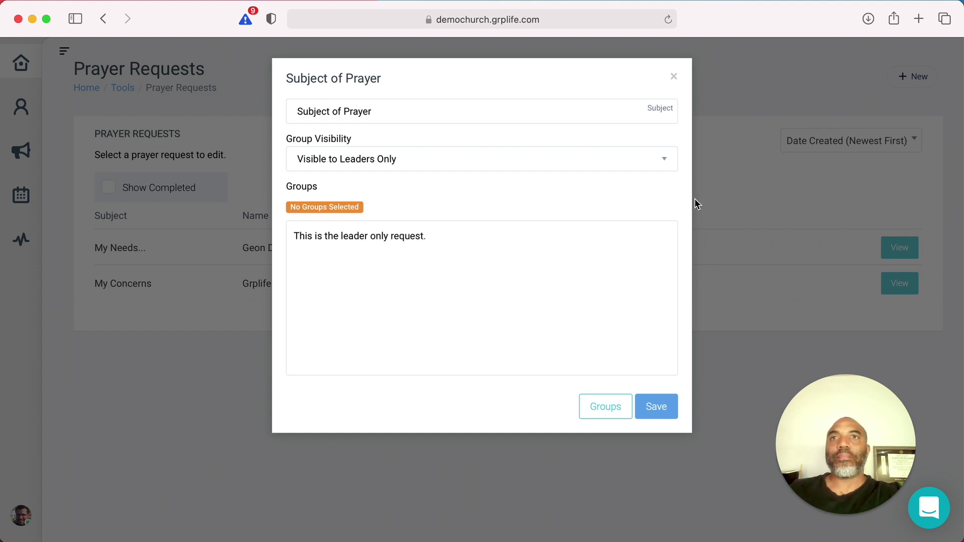
Try to assign the Entire Church group to the new prayer request and save it
click(605, 406)
click(305, 151)
click(654, 350)
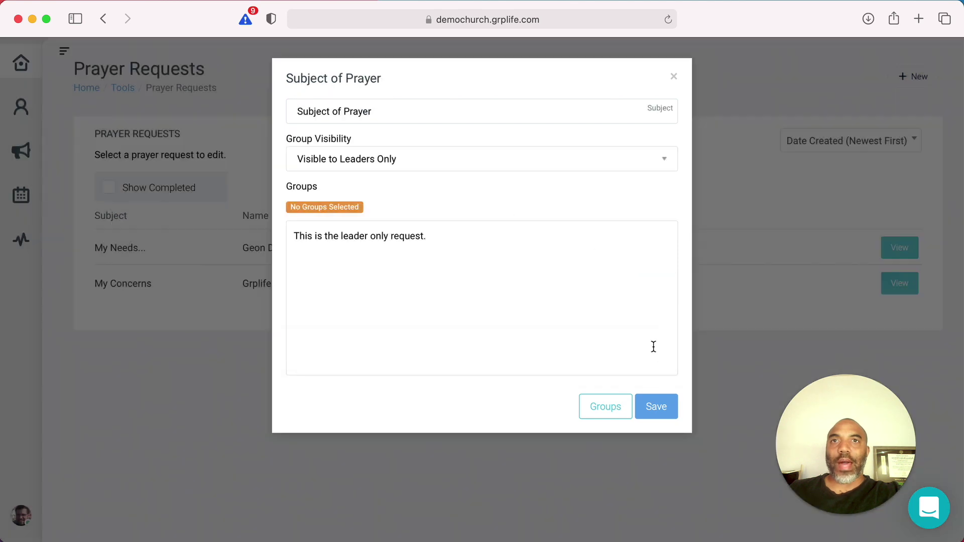
click(657, 405)
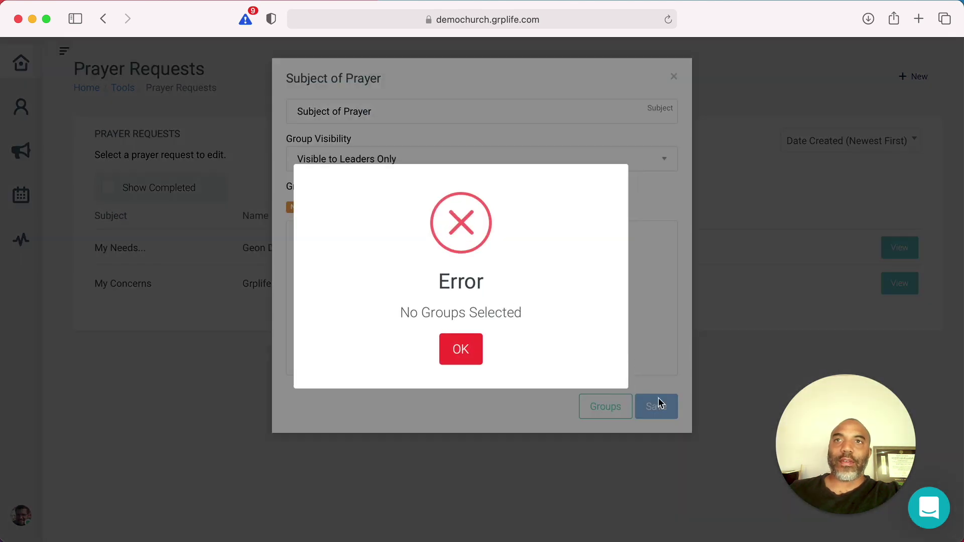
click(466, 346)
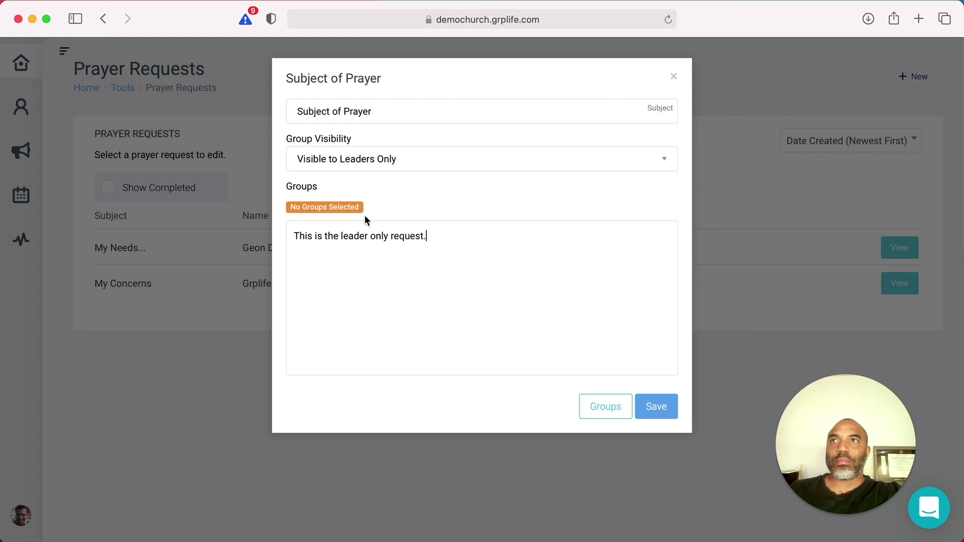
Select the Entire Church group for the "Subject of Prayer" request, save it and return to the Prayer Requests list
click(598, 407)
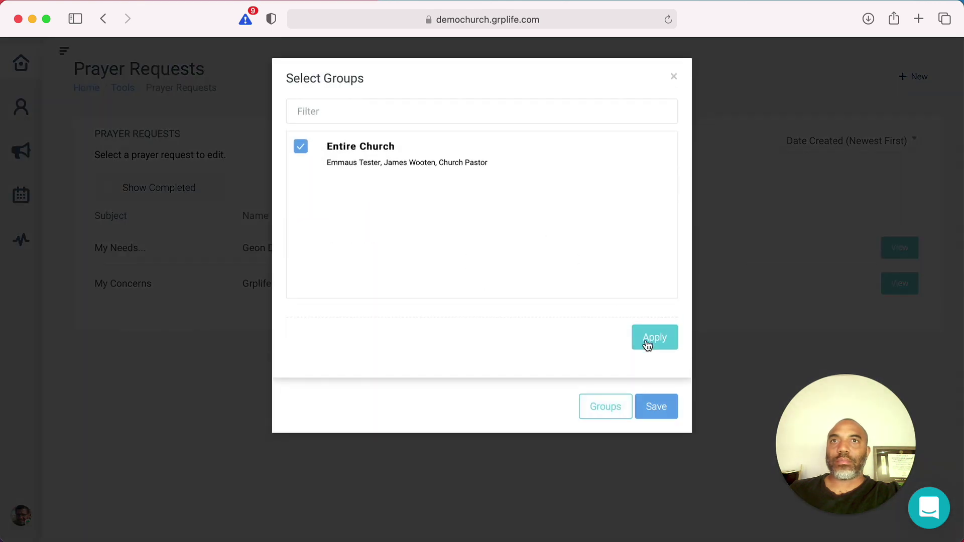
click(648, 344)
click(660, 409)
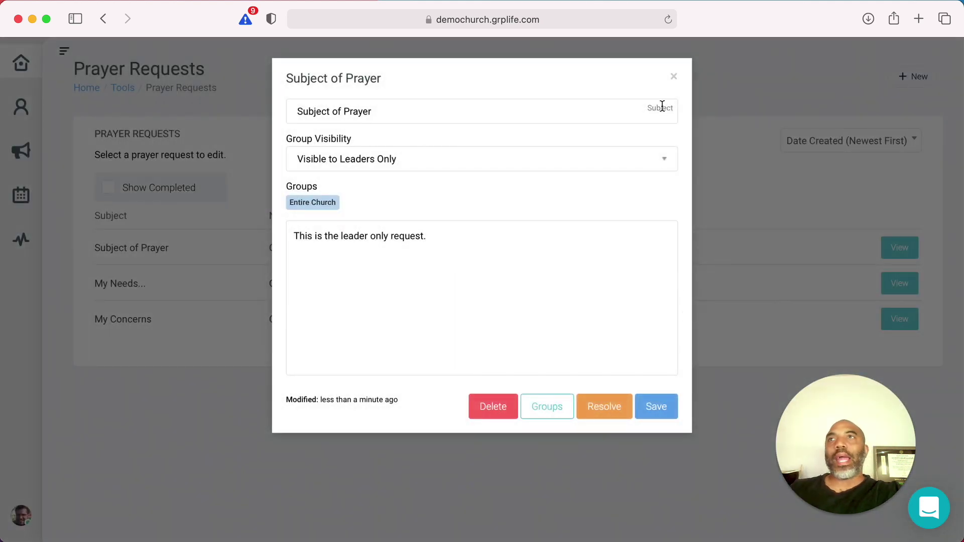
click(673, 78)
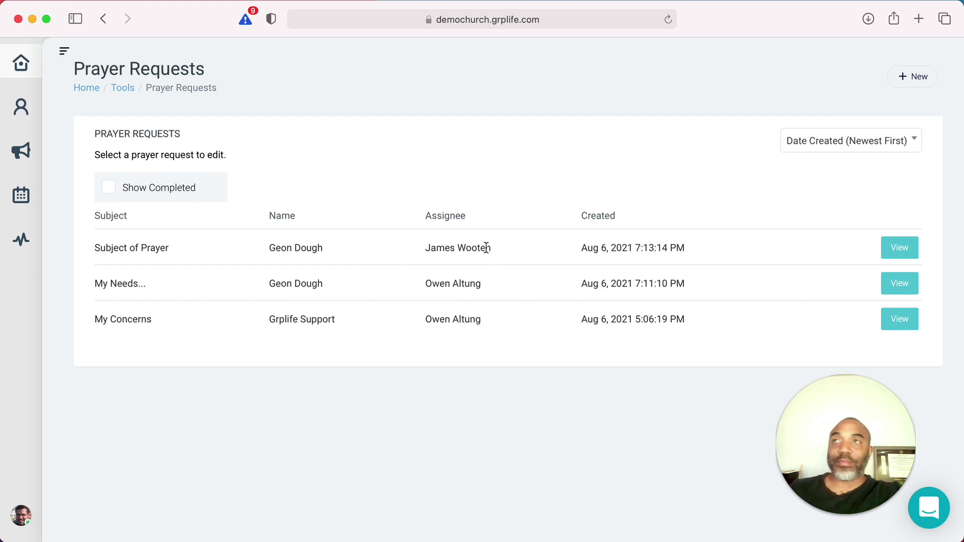
Switch to Chrome, where the Grplife Support account is signed in, and reload its feed
key(super+Tab)
key(super+Tab)
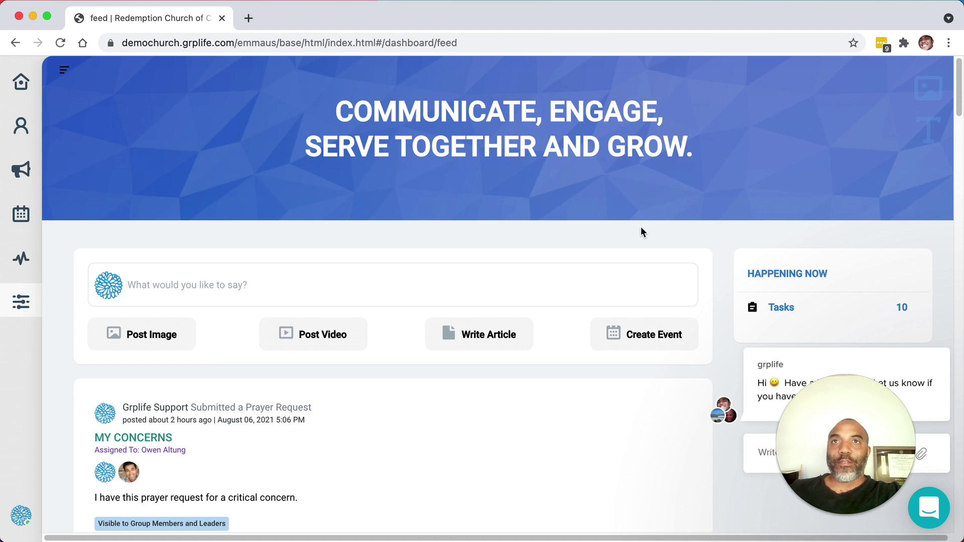
key(super+r)
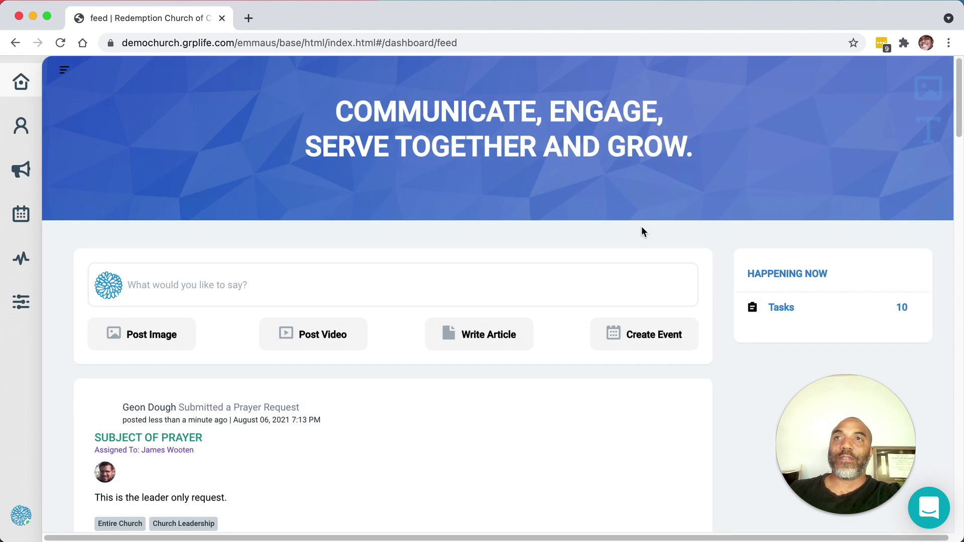
Examine the assignees, groups and visibility labels of the "Subject of Prayer" and "My Needs..." requests in the feed
scroll(656, 197, down, 3)
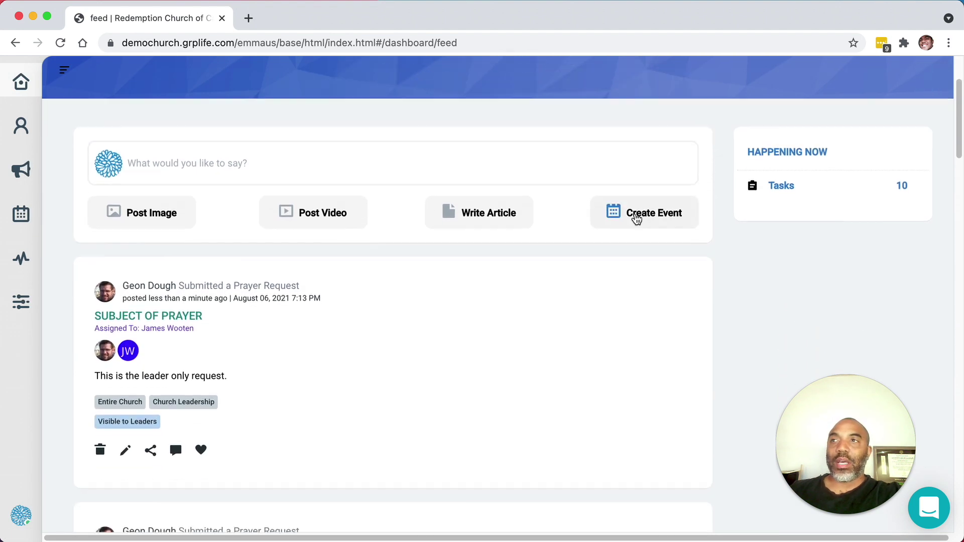
scroll(306, 282, down, 3)
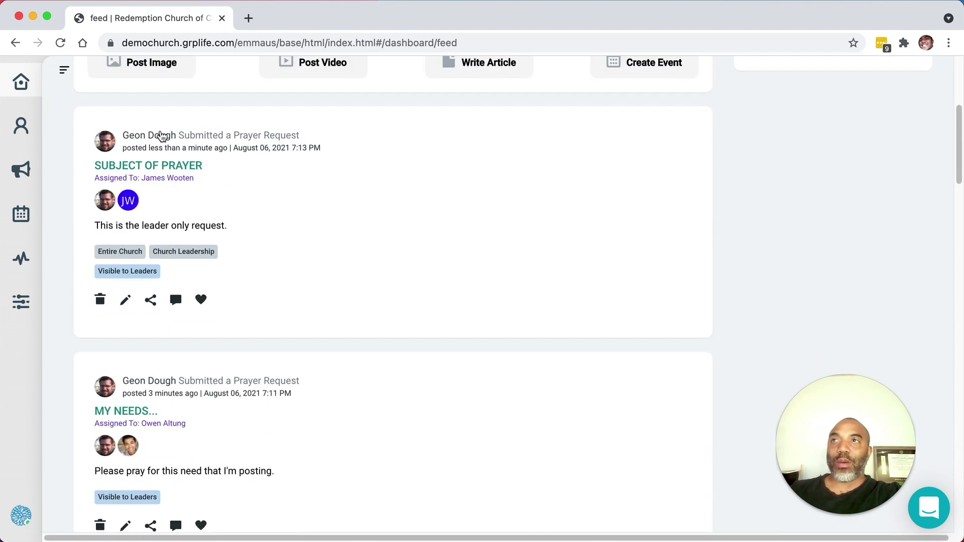
scroll(323, 288, down, 1)
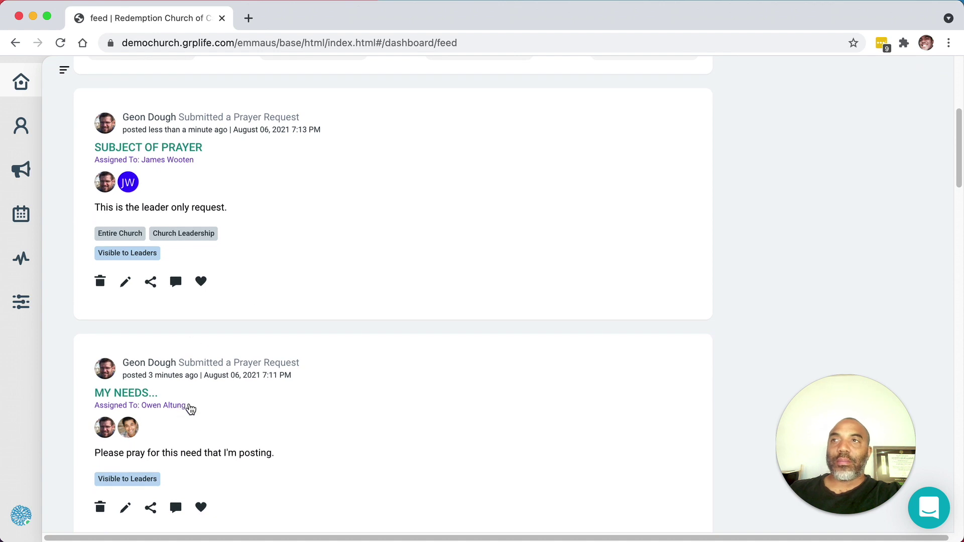
scroll(250, 260, down, 1)
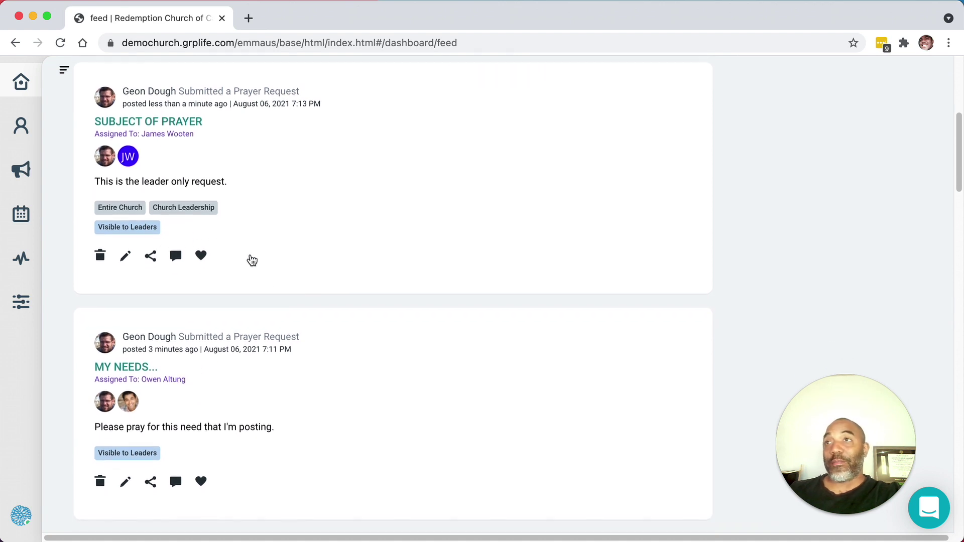
scroll(280, 351, up, 2)
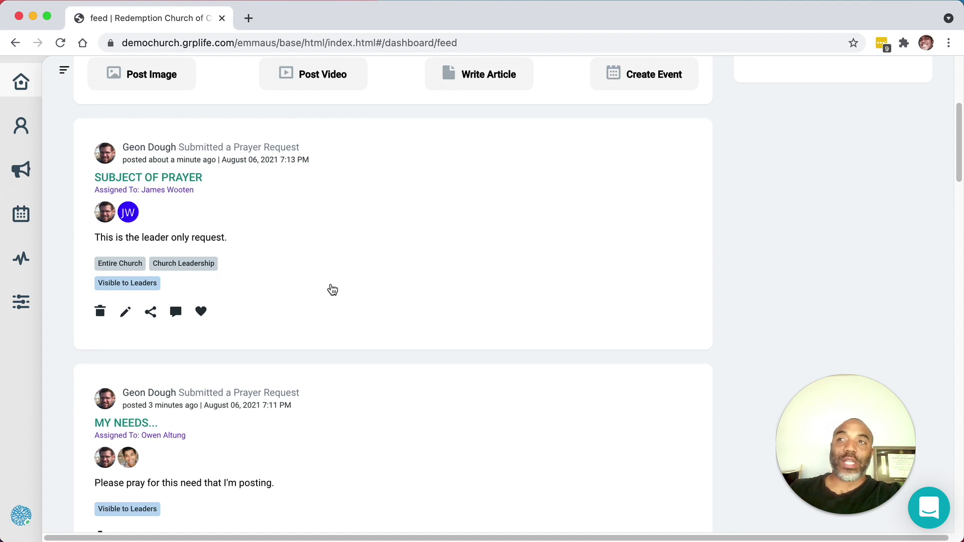
scroll(333, 289, down, 3)
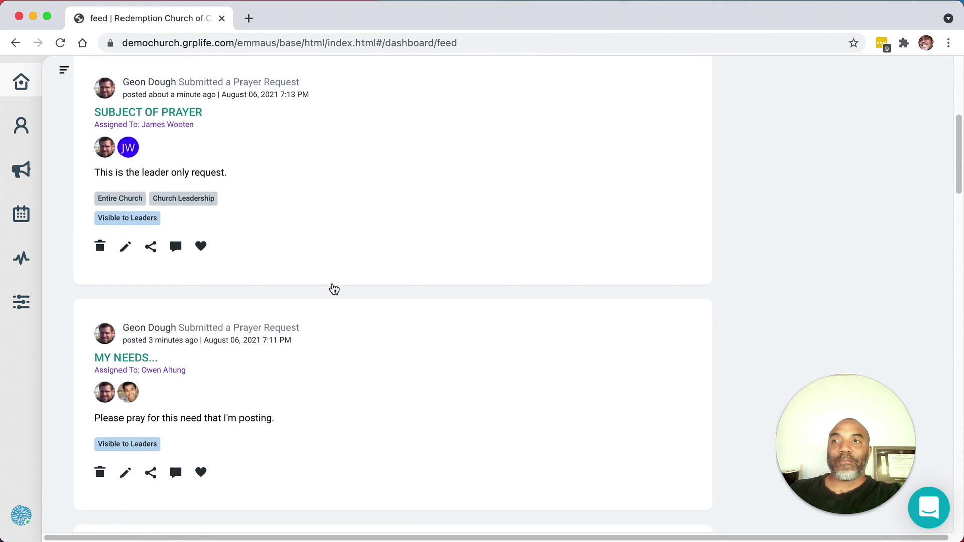
scroll(334, 289, down, 3)
scroll(334, 289, up, 9)
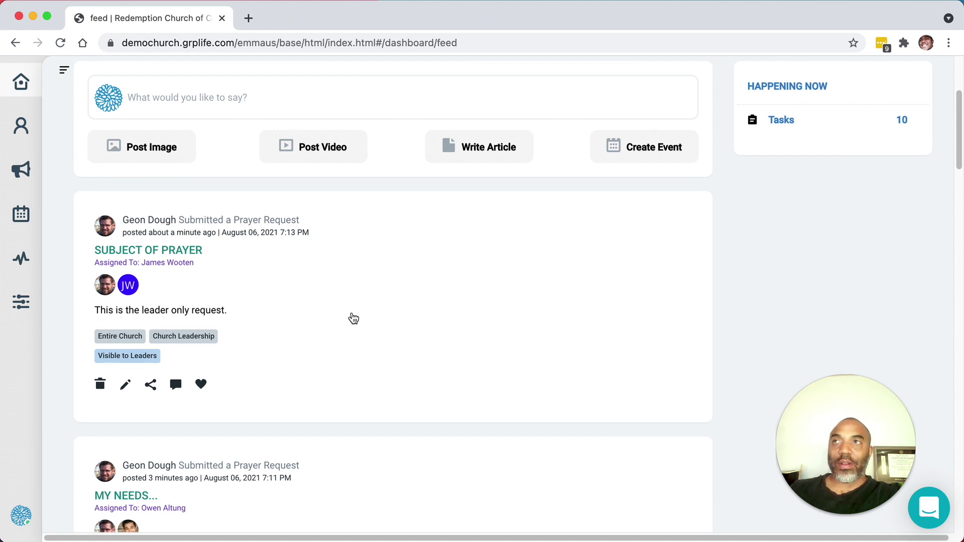
Switch to Opera and reload the other member's feed to check whether the "Subject of Prayer" request is shown
key(super+Tab)
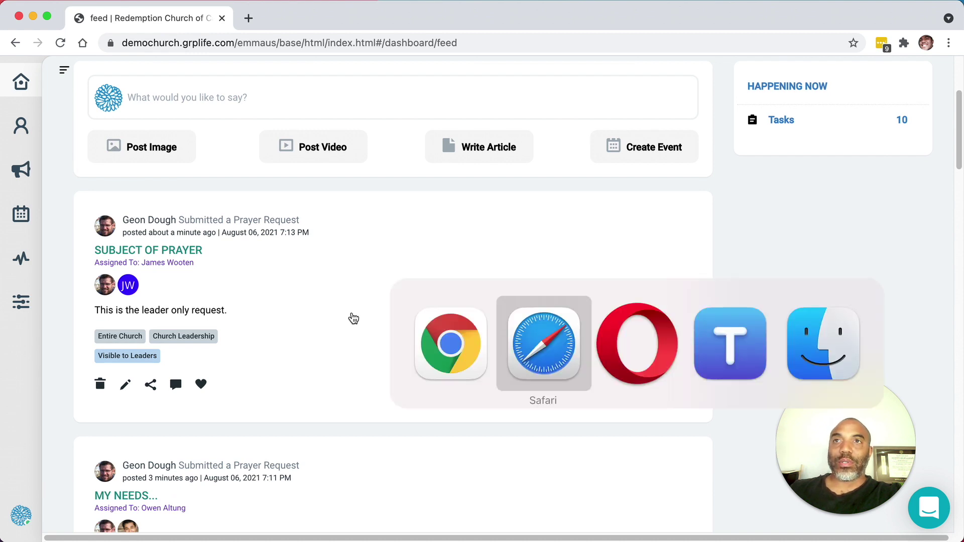
key(super+Tab)
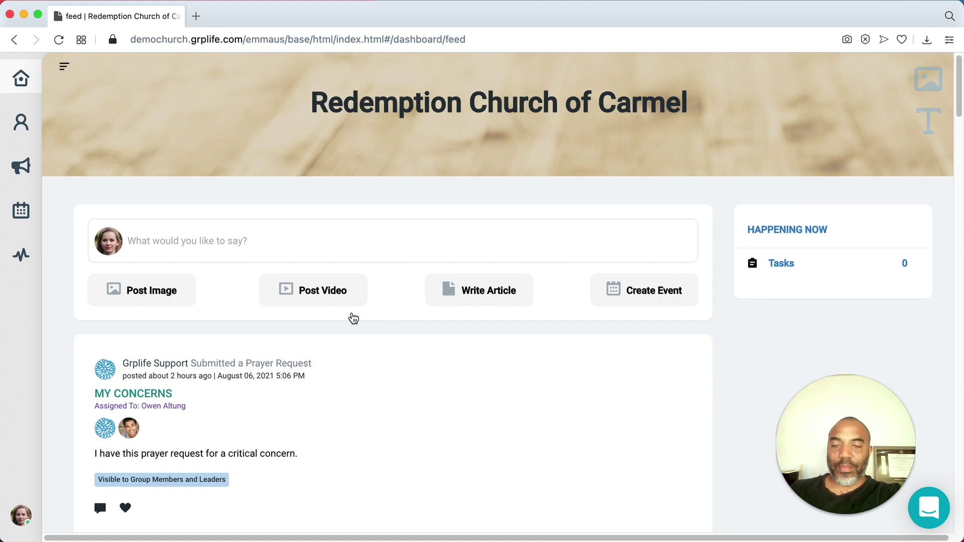
scroll(437, 319, down, 3)
key(super+r)
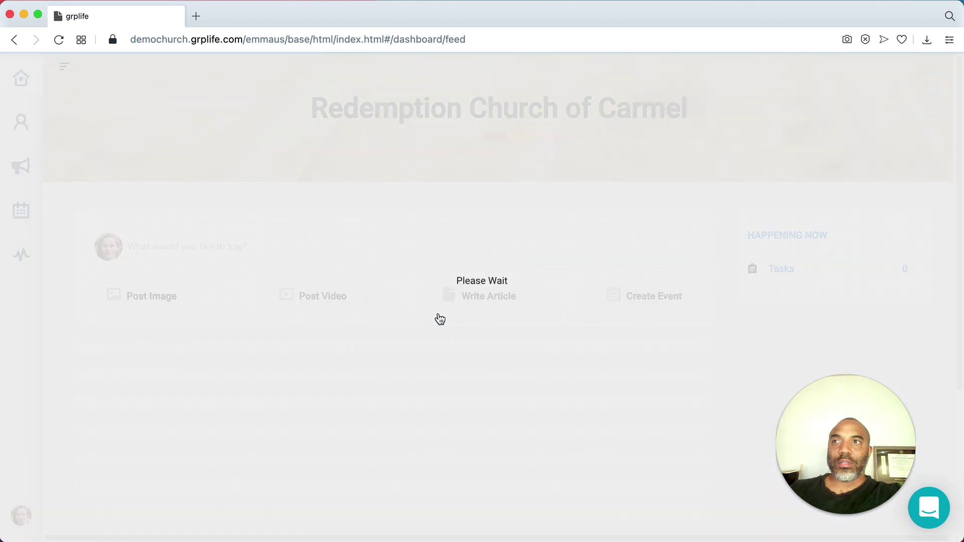
scroll(440, 320, down, 3)
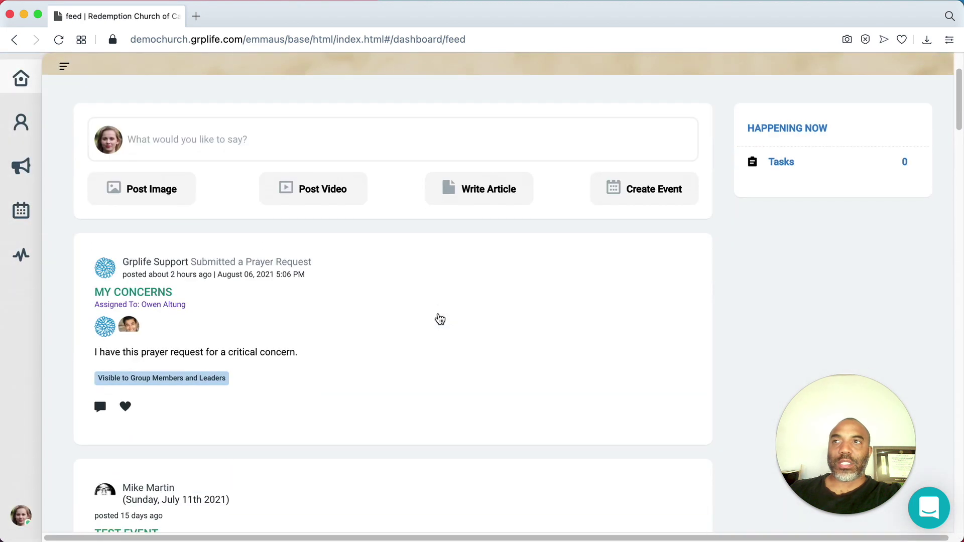